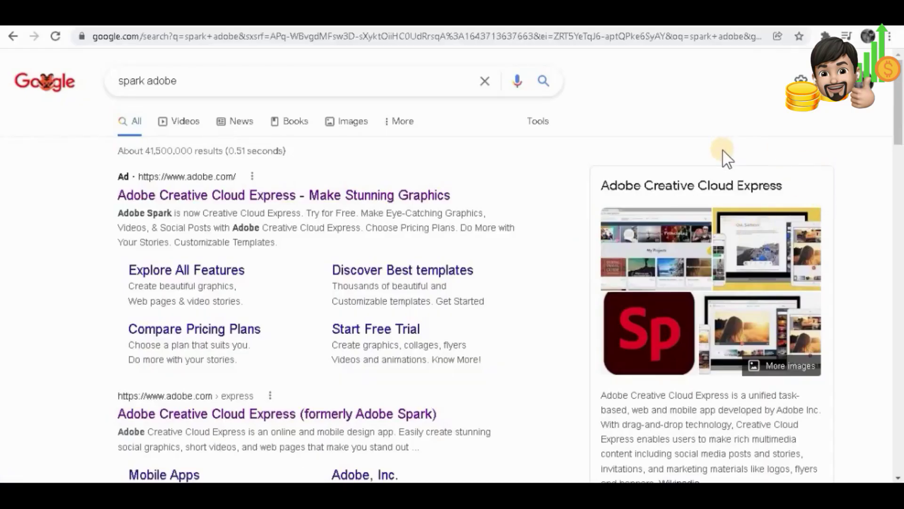
Open the Adobe Spark result from the 'spark adobe' Google search
drag(897, 135, 781, 196)
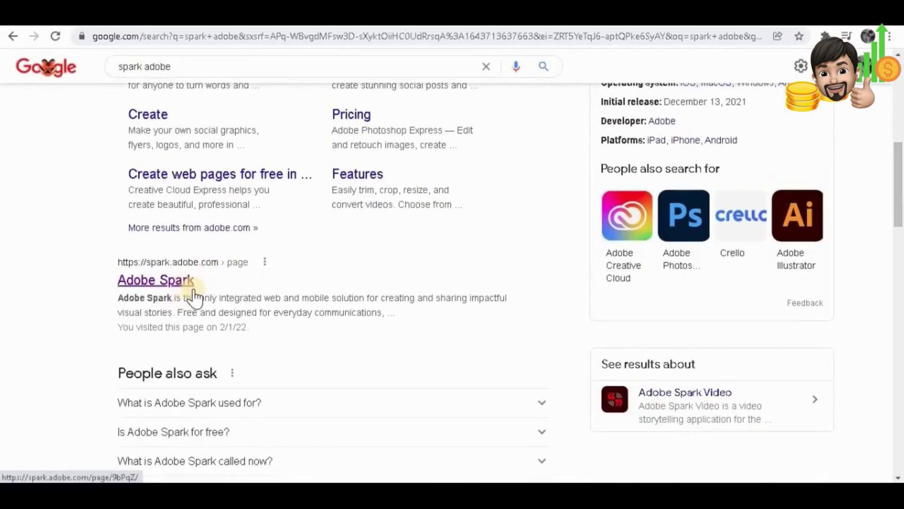
click(156, 280)
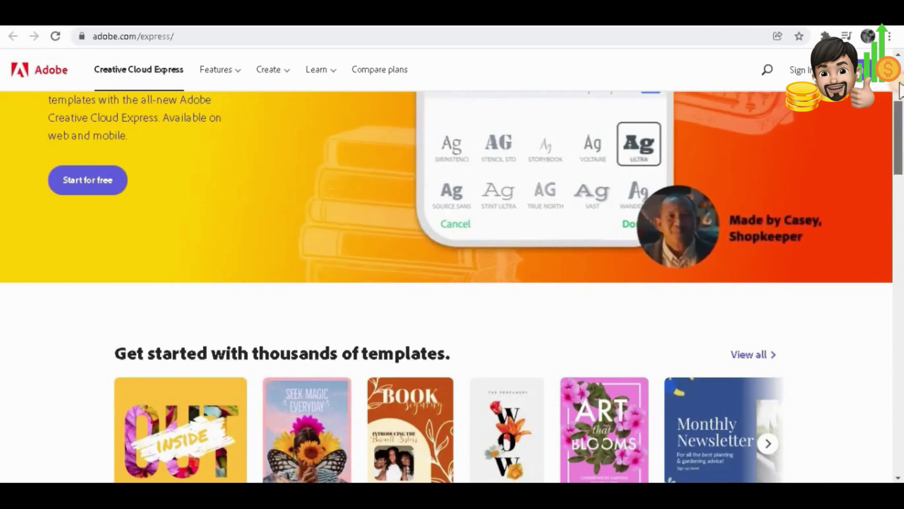
scroll(898, 171, down, 5)
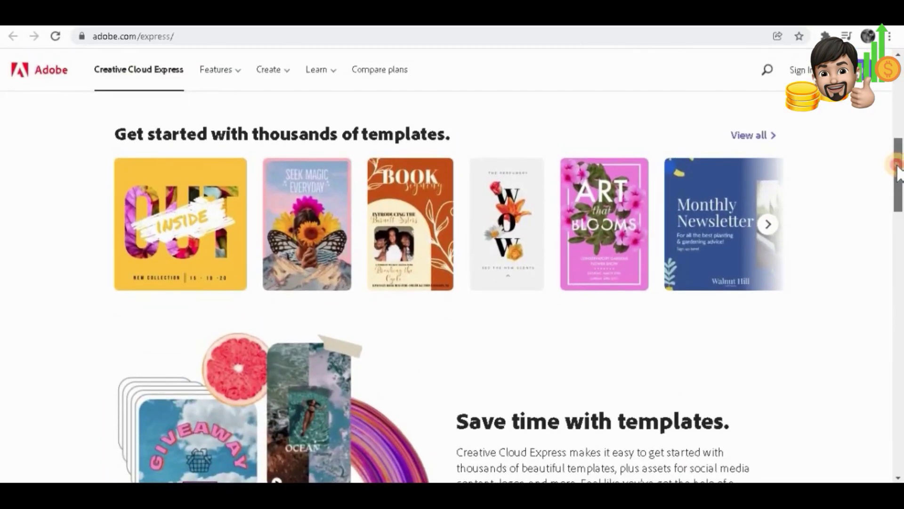
drag(898, 172, 896, 164)
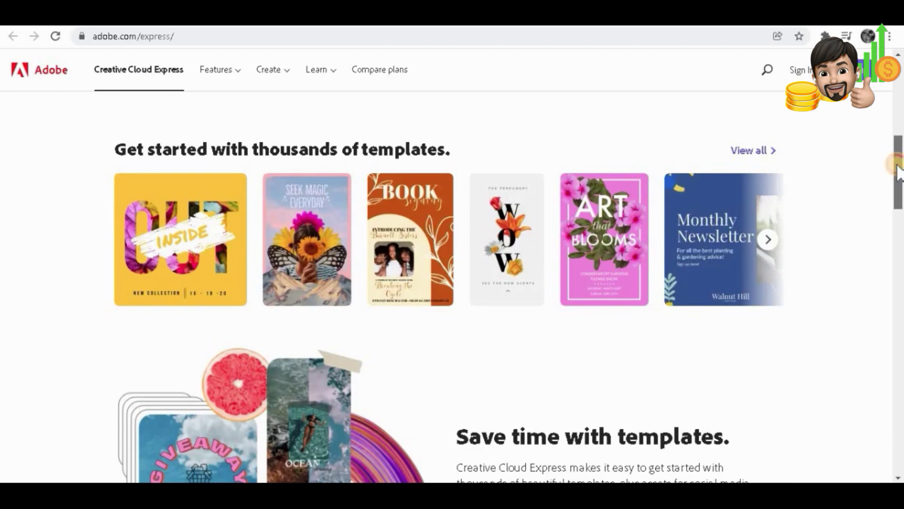
drag(898, 171, 897, 313)
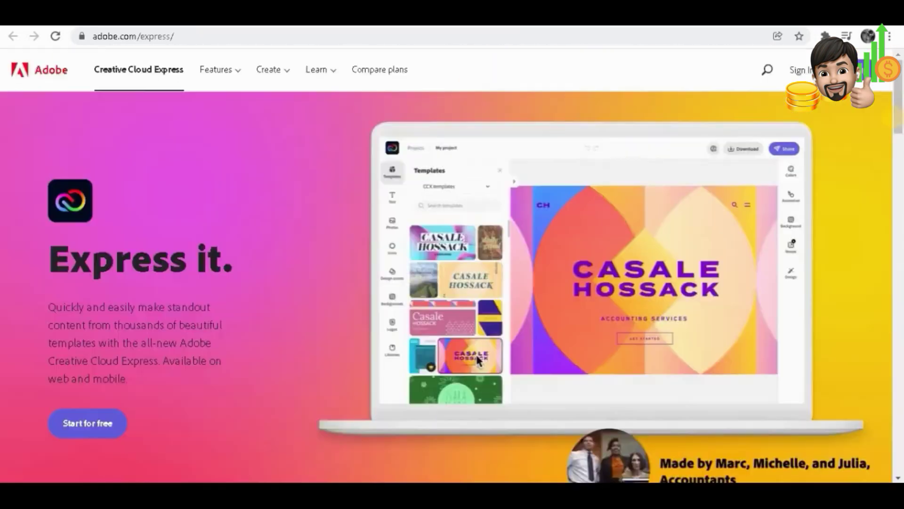
drag(899, 111, 898, 181)
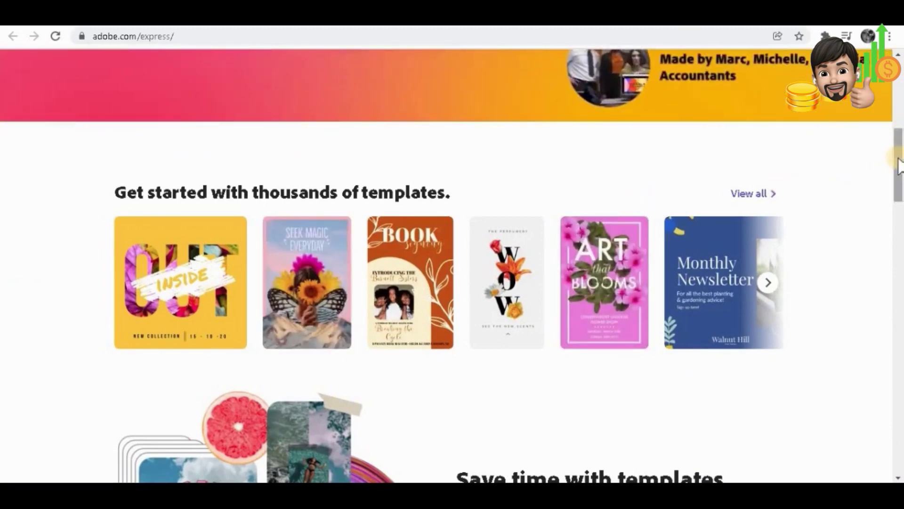
scroll(896, 141, up, 1)
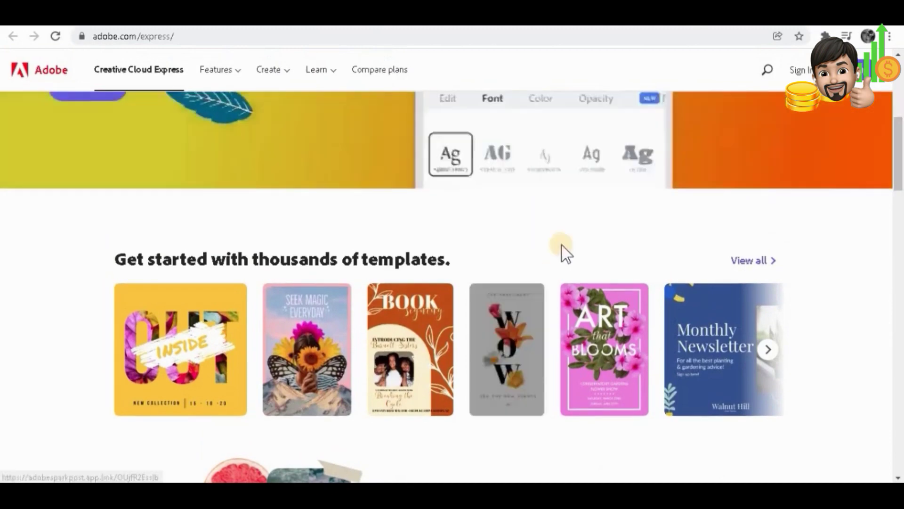
scroll(403, 361, up, 1)
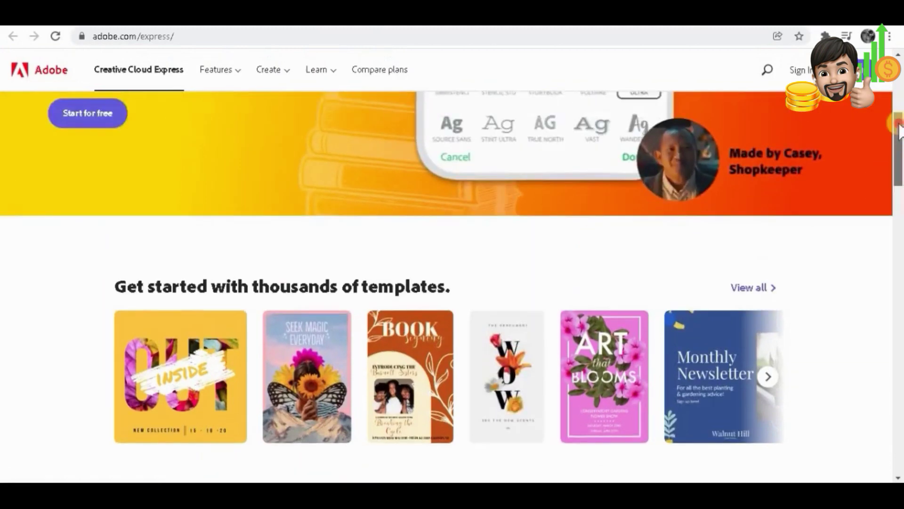
scroll(403, 362, up, 4)
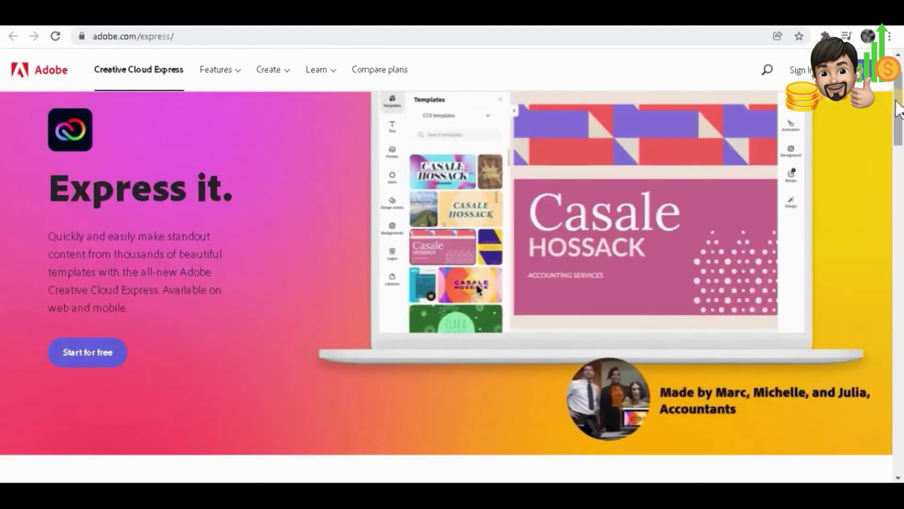
drag(897, 138, 897, 438)
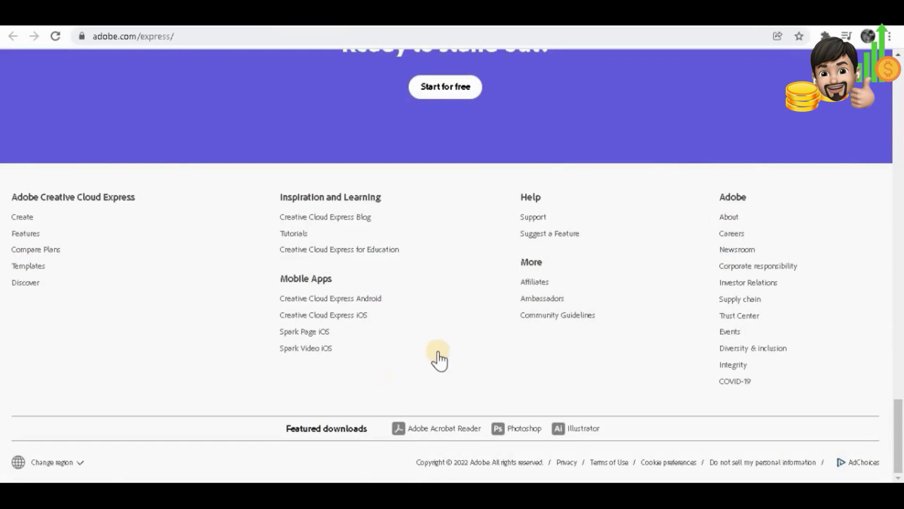
scroll(606, 288, up, 10)
mouse_move(899, 313)
mouse_down()
mouse_move(897, 265)
mouse_move(890, 324)
mouse_move(897, 76)
mouse_up()
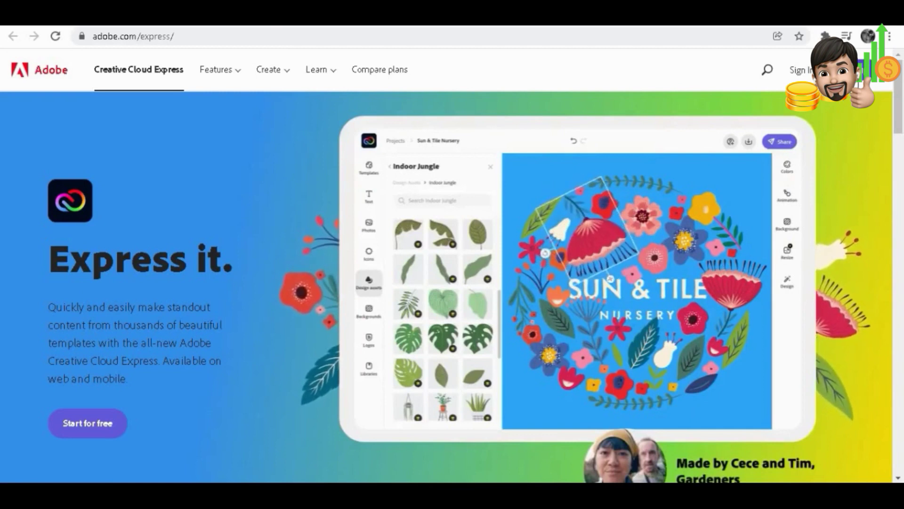
Start Creative Cloud Express for free and reveal Flyer in the new-project carousel
click(791, 202)
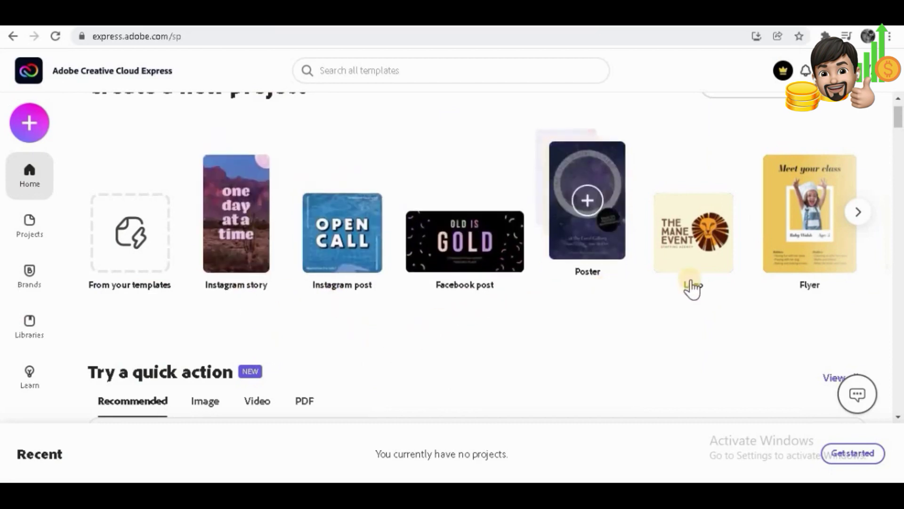
click(858, 214)
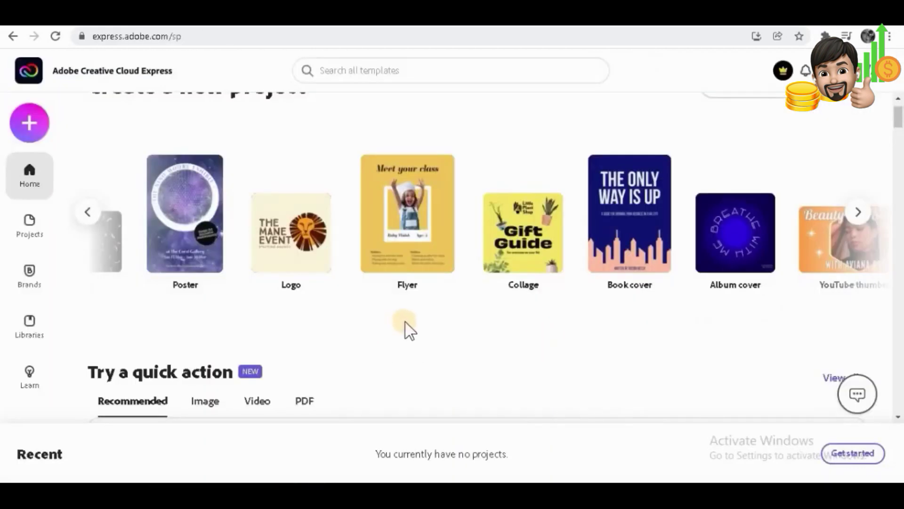
Create a new flyer using the Ephemera pop-up shop template
mouse_move(408, 213)
click(416, 235)
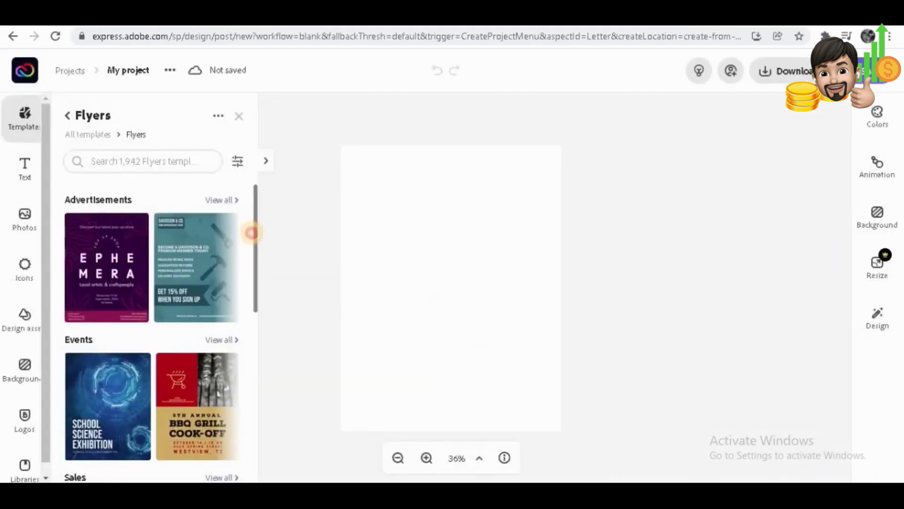
drag(252, 232, 256, 406)
drag(258, 217, 255, 185)
click(464, 179)
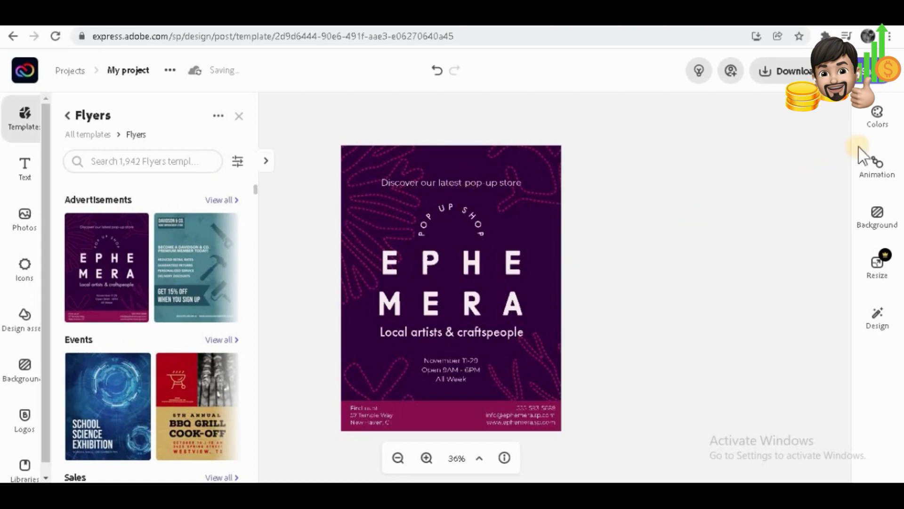
Look through the flyer's Colors, Background and Design panel options
click(876, 128)
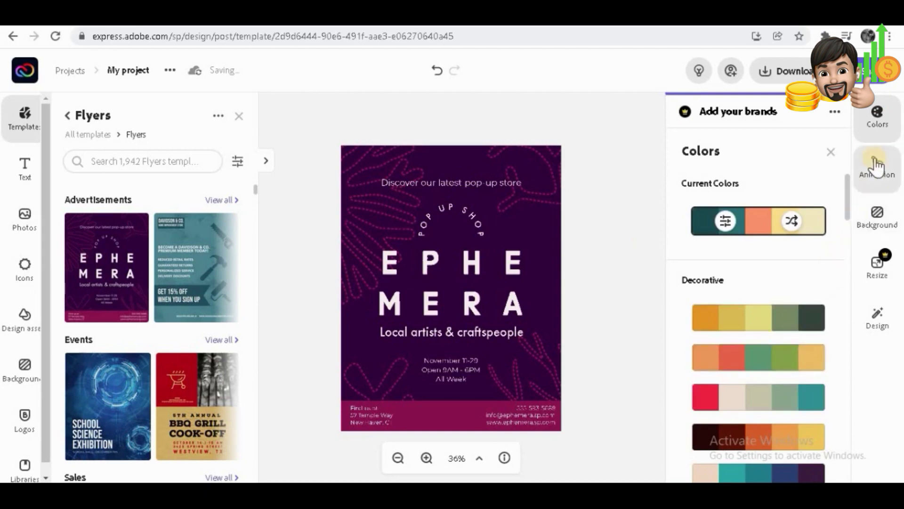
click(877, 217)
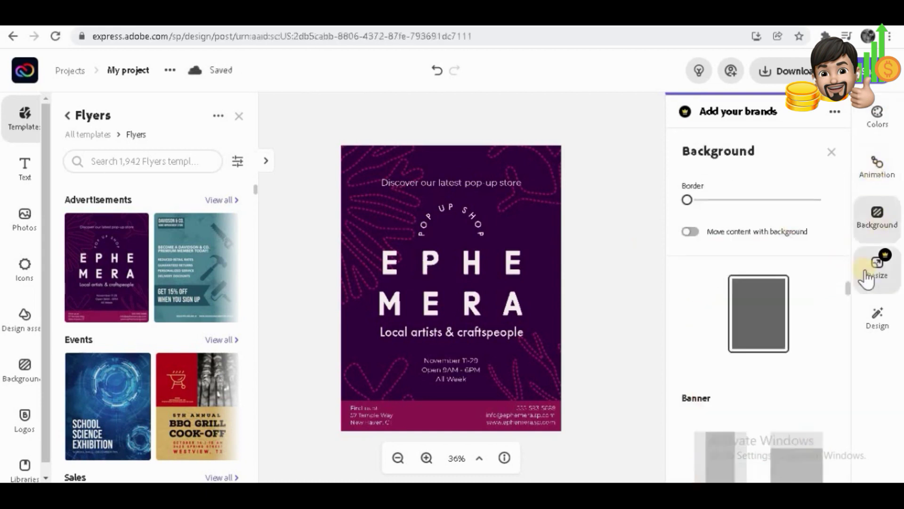
click(885, 329)
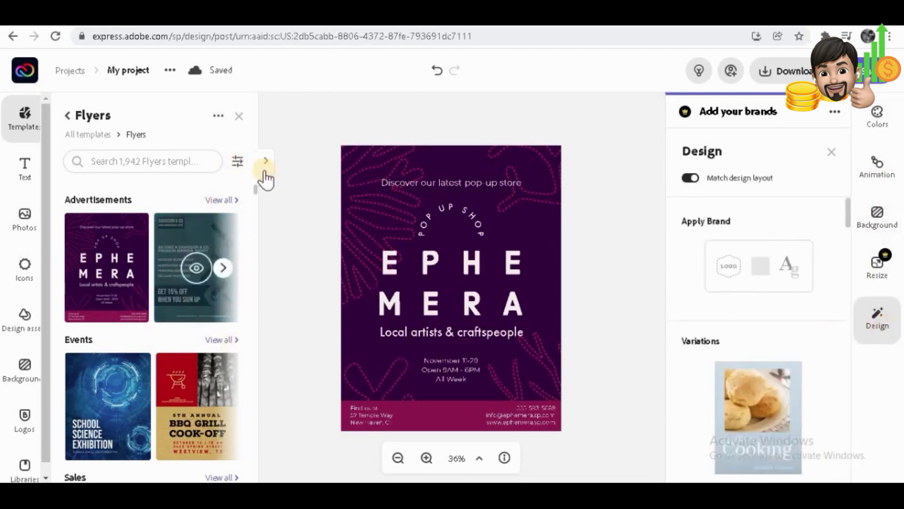
scroll(256, 200, down, 5)
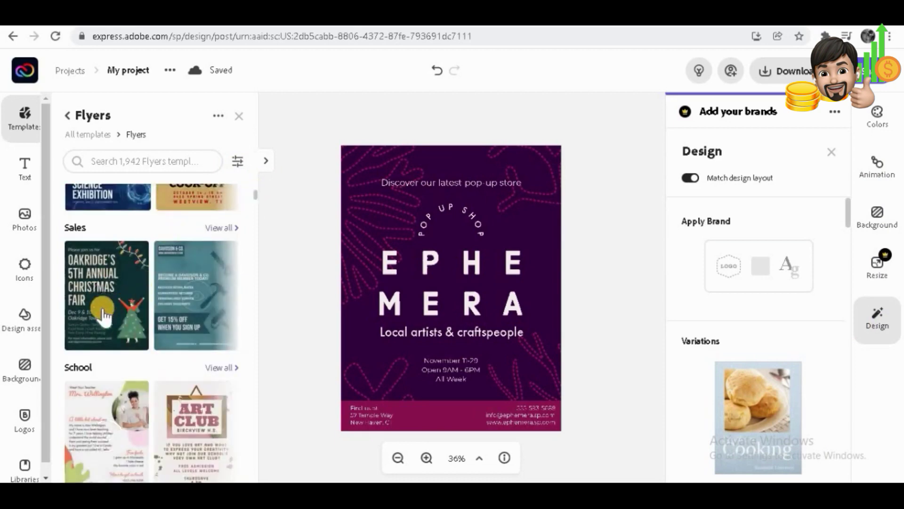
Switch to the Oakridge Christmas Fair template and show the PNG/JPG/PDF download options
click(113, 293)
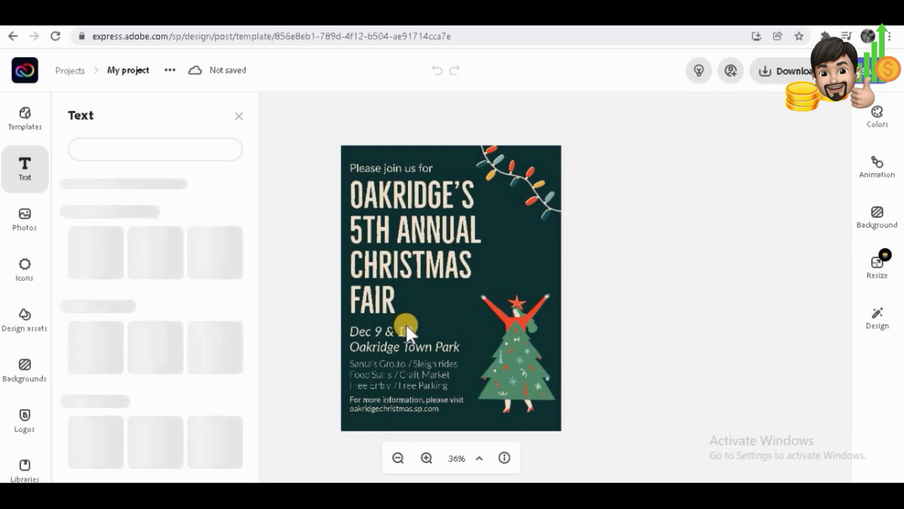
click(778, 75)
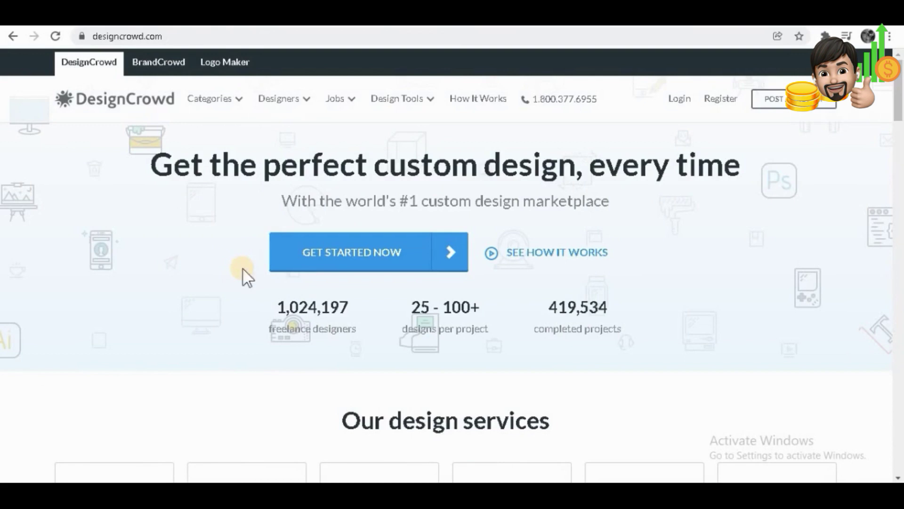
Scroll down to DesignCrowd's Our design services section and back up
scroll(243, 276, down, 5)
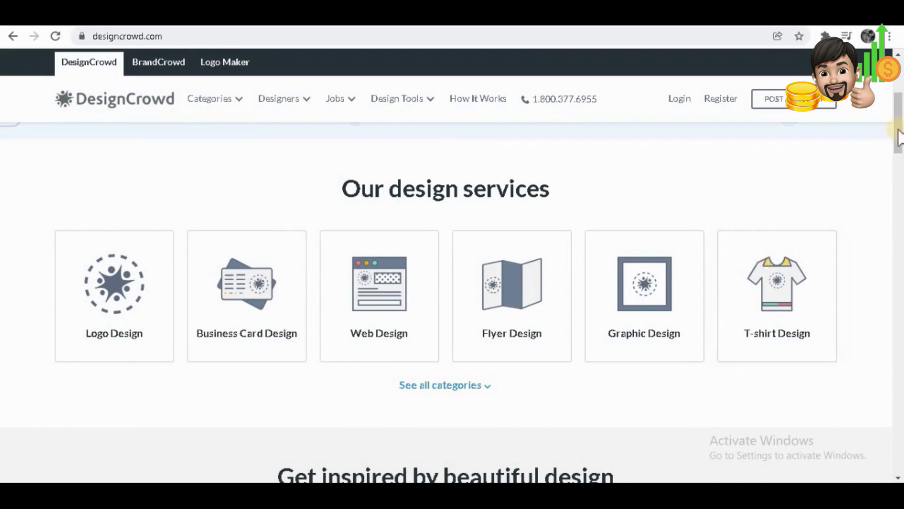
drag(898, 125, 898, 92)
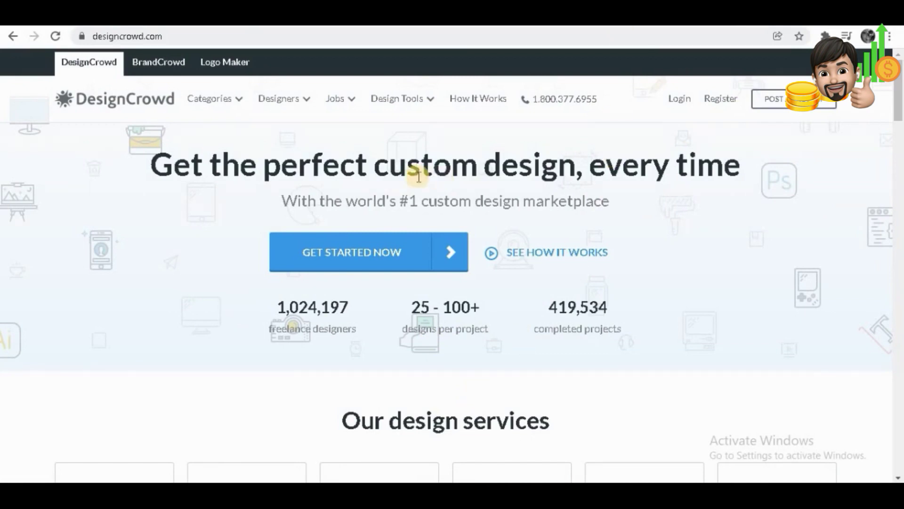
mouse_move(280, 98)
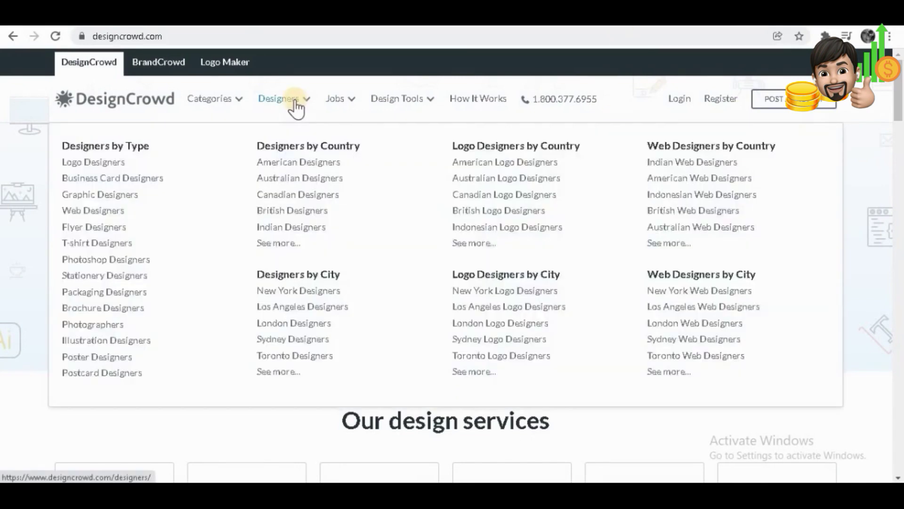
Open Hire Logo Designers and scroll through the top-earning designers' ranks, countries and earnings
click(163, 170)
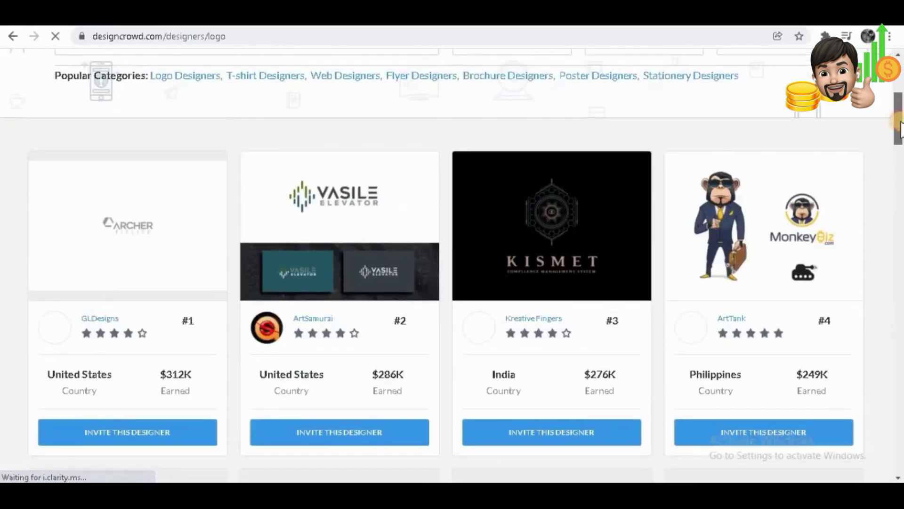
drag(898, 113, 899, 132)
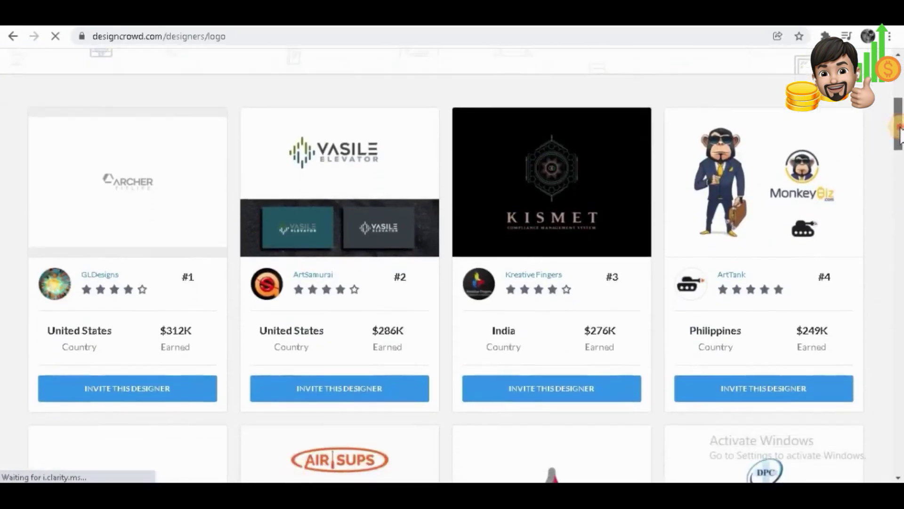
scroll(899, 132, down, 1)
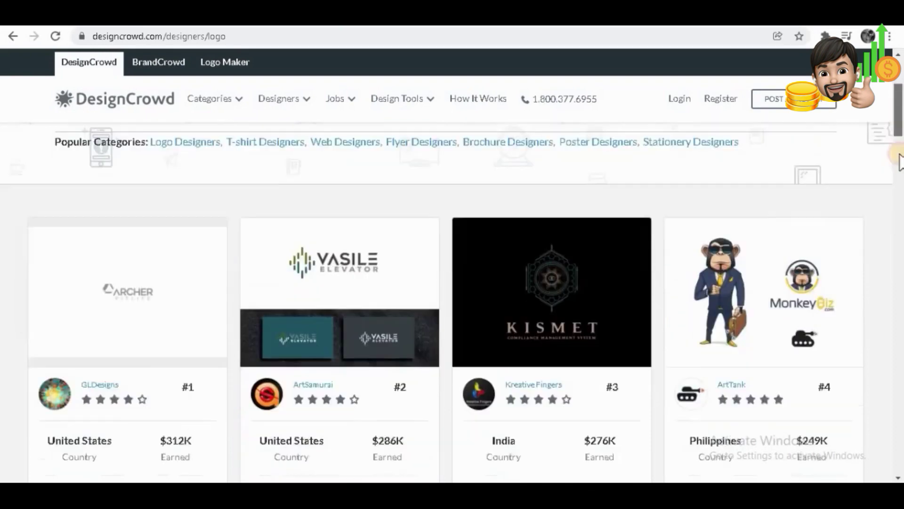
drag(898, 137, 897, 207)
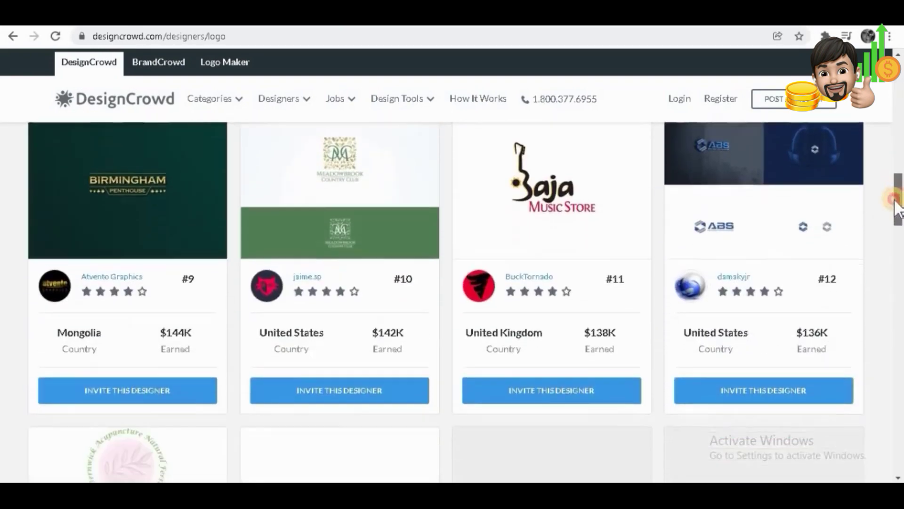
drag(896, 207, 890, 99)
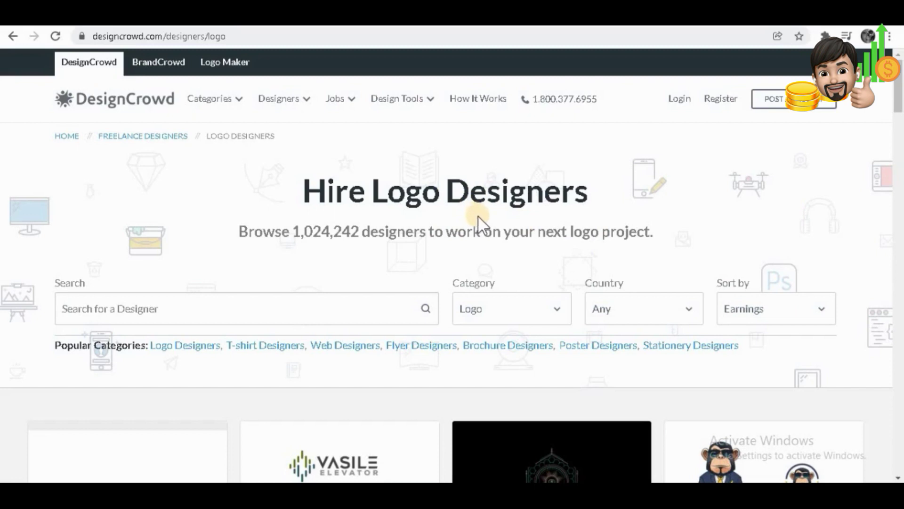
Go to DesignCrowd's Create a free account registration page
click(721, 99)
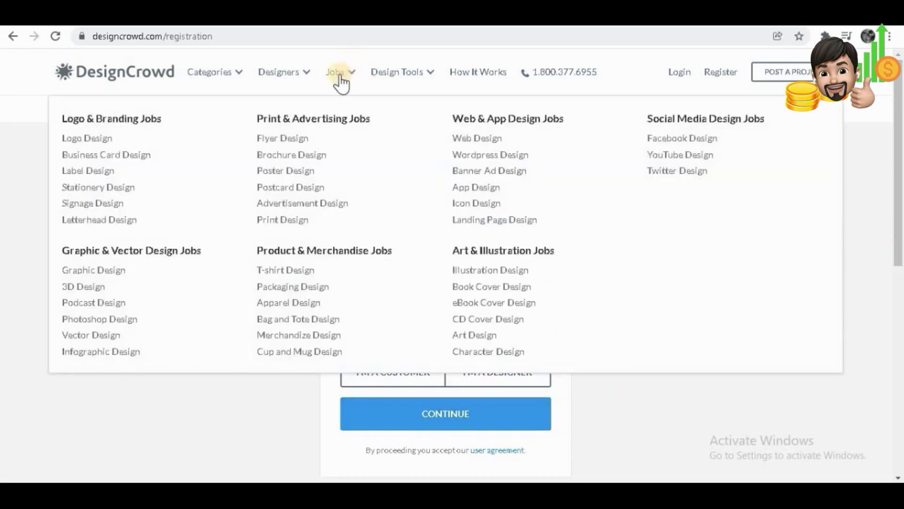
mouse_move(341, 99)
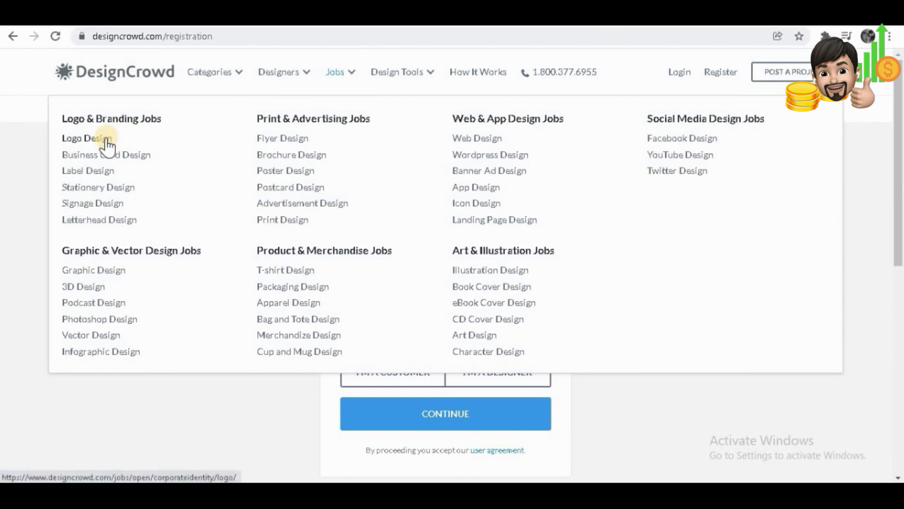
Open the 207 Logo Design jobs listing and scroll through the job budgets
click(104, 139)
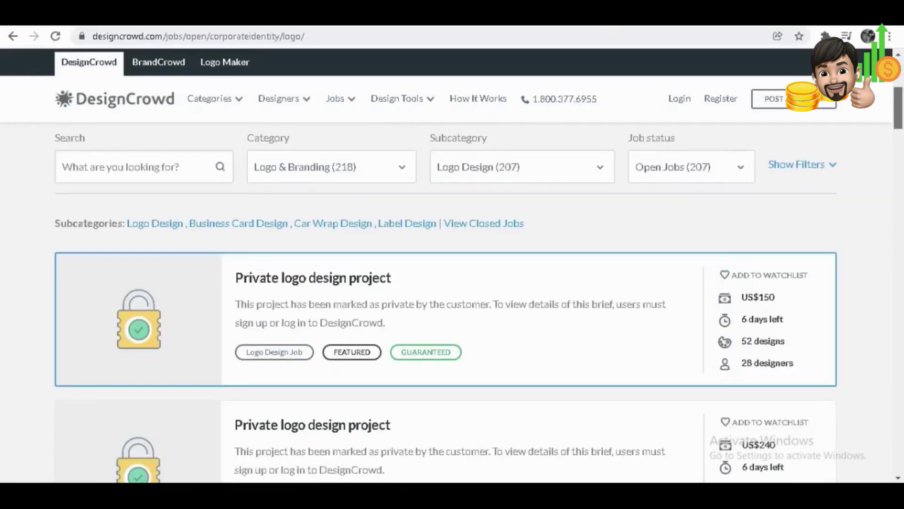
scroll(452, 283, down, 1)
scroll(453, 282, down, 1)
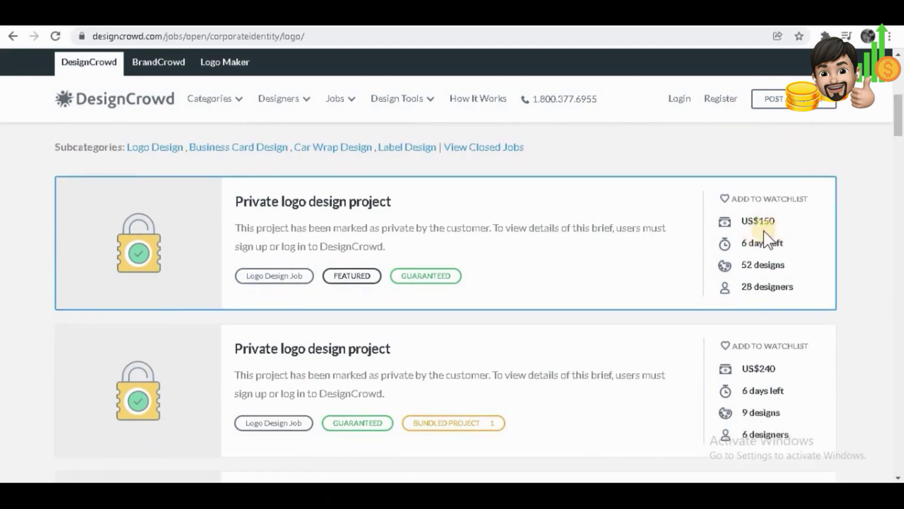
scroll(821, 203, down, 3)
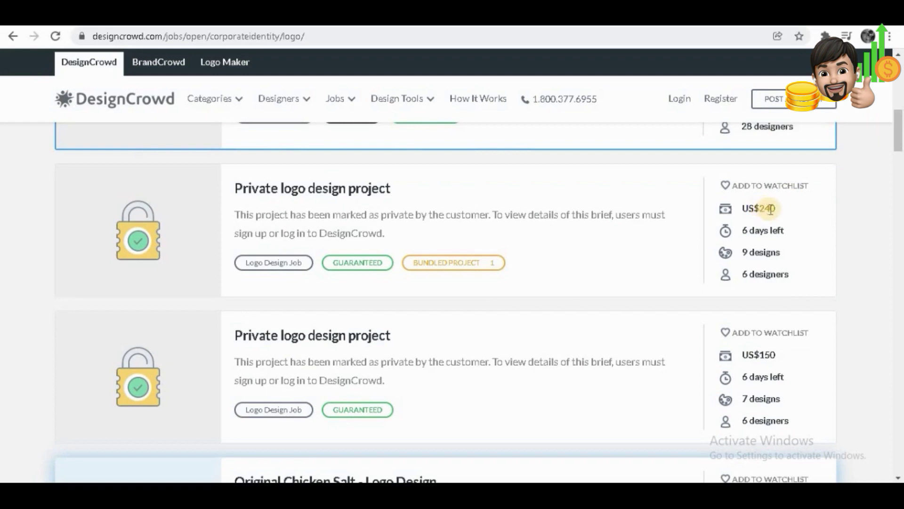
scroll(857, 191, down, 2)
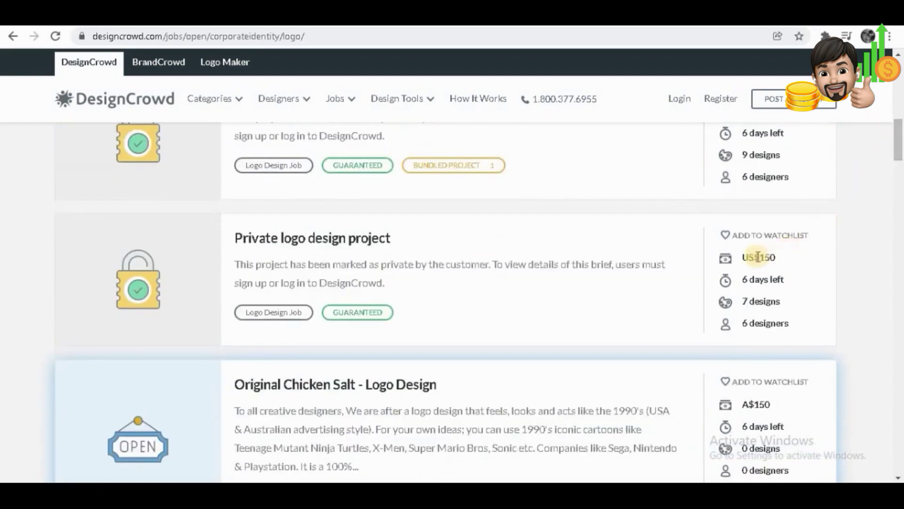
drag(898, 141, 899, 113)
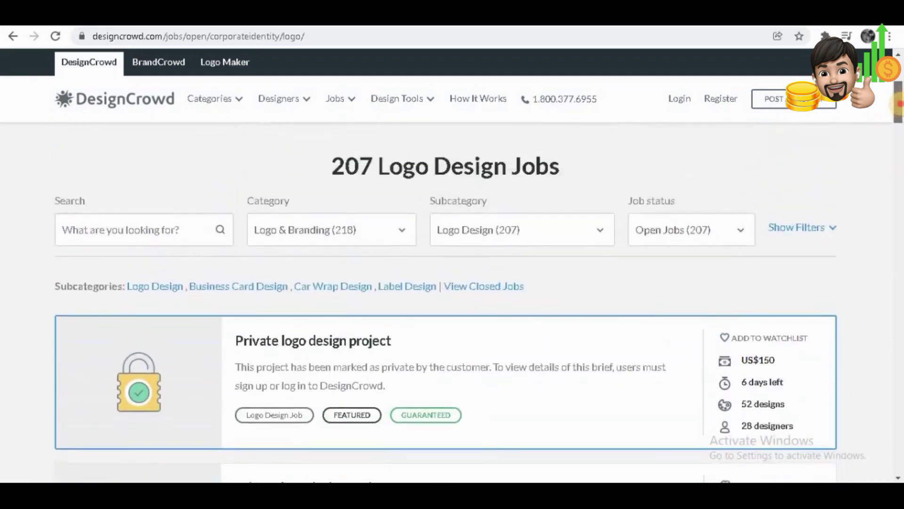
scroll(476, 249, down, 2)
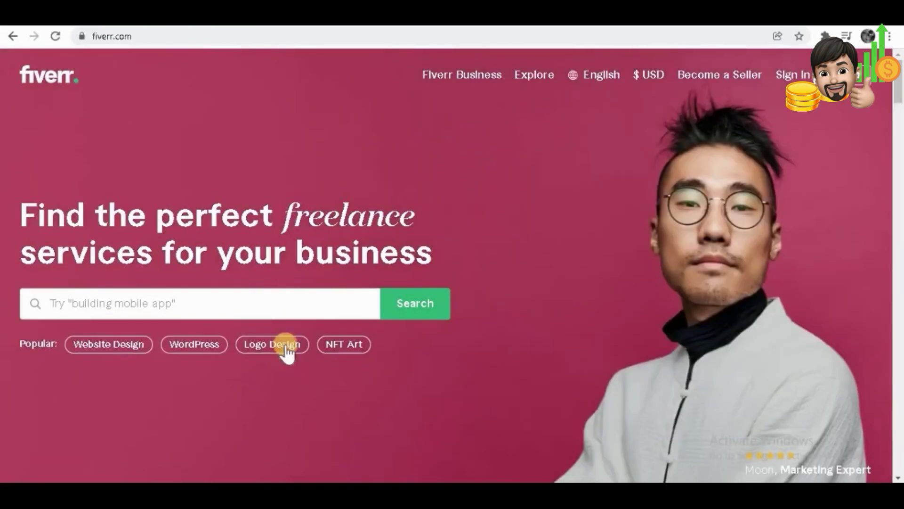
Open Fiverr's Logo Design gigs, scroll them, and dismiss the Join Fiverr prompt
click(286, 343)
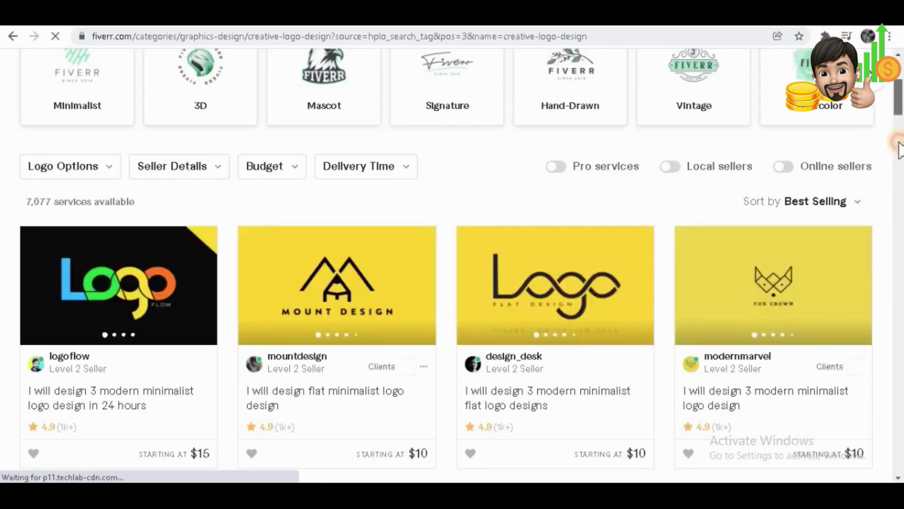
scroll(899, 150, down, 3)
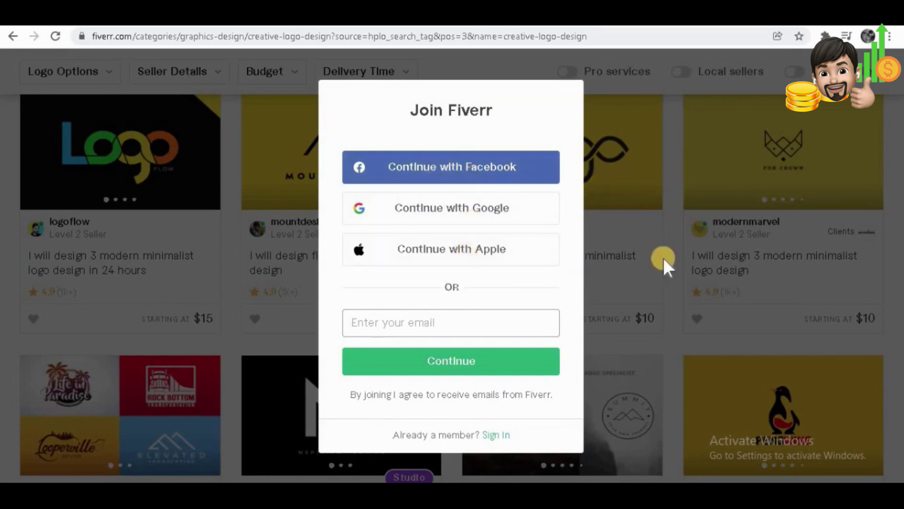
click(730, 257)
click(897, 141)
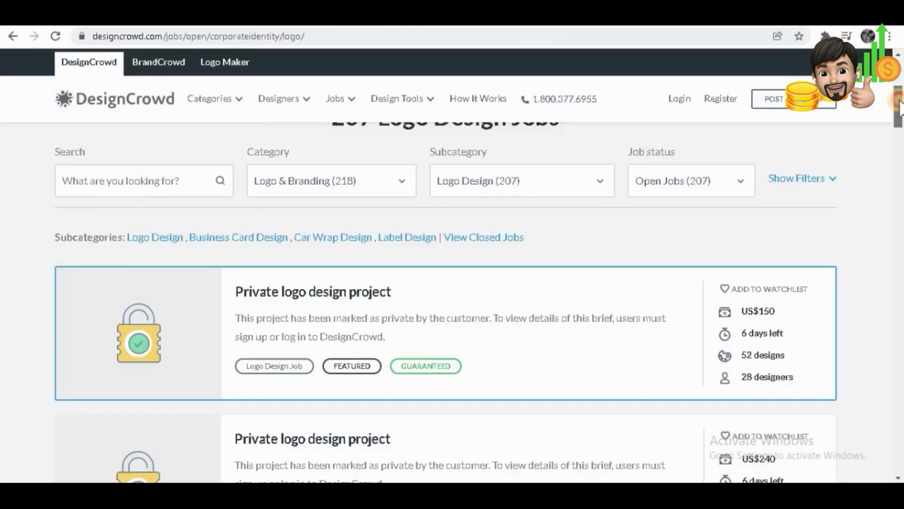
Scroll back to the top of DesignCrowd's 207 logo design jobs list
drag(900, 108, 900, 85)
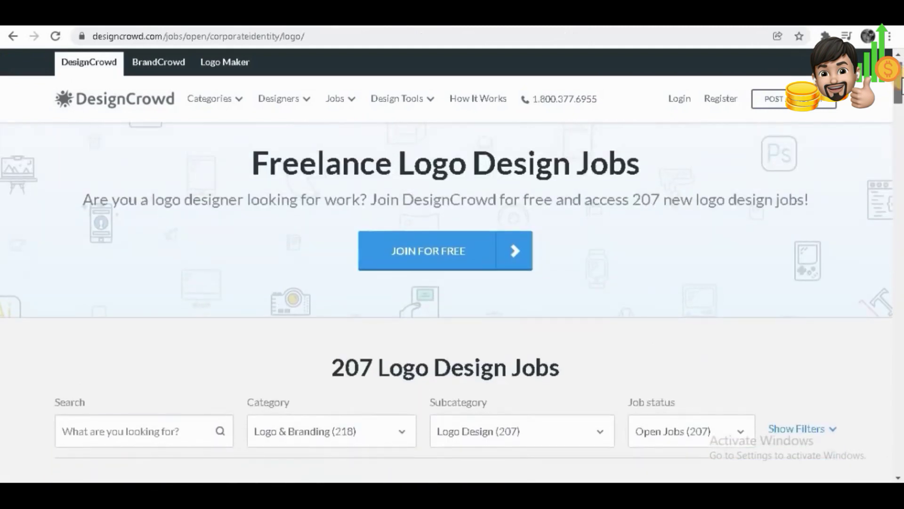